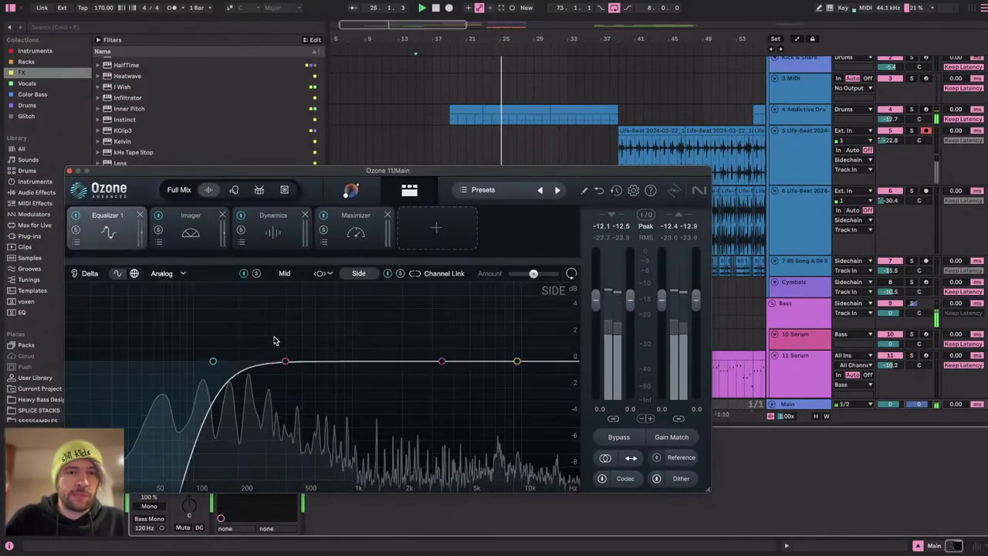
Delete the Imager module from Ozone, then review the Dynamics and Maximizer modules
click(190, 232)
key(Delete)
click(192, 235)
click(274, 236)
drag(321, 171, 283, 84)
Raise the master Utility gain to 7.22 dB ahead of the Ozone chain
click(190, 459)
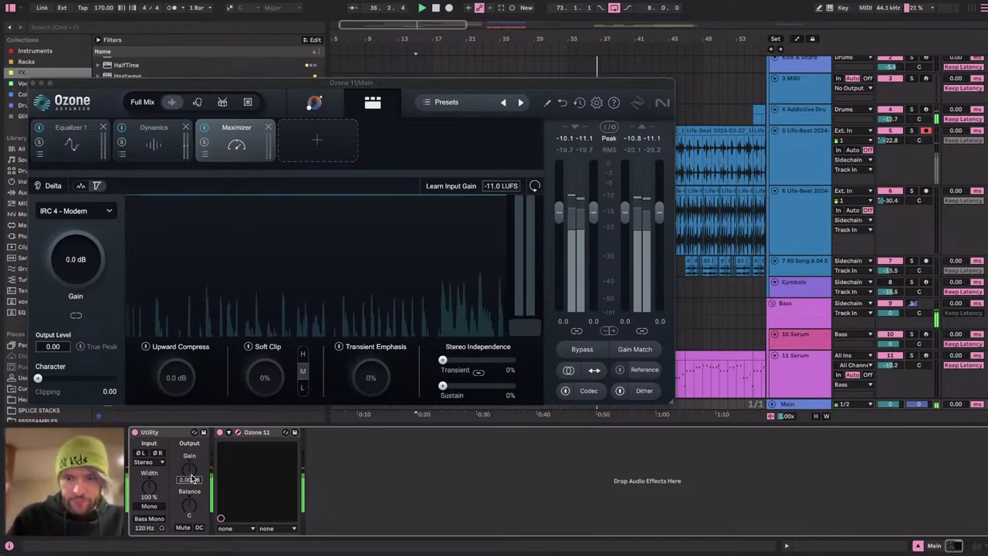
key(XF86AudioRaiseVolume)
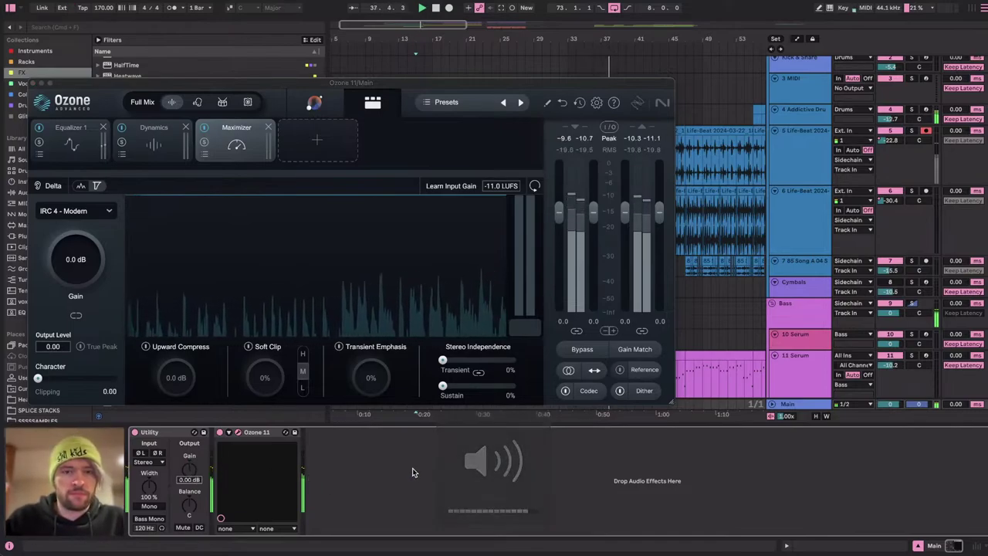
drag(378, 83, 336, 93)
drag(34, 278, 33, 232)
click(112, 154)
drag(159, 99, 220, 54)
drag(189, 467, 189, 456)
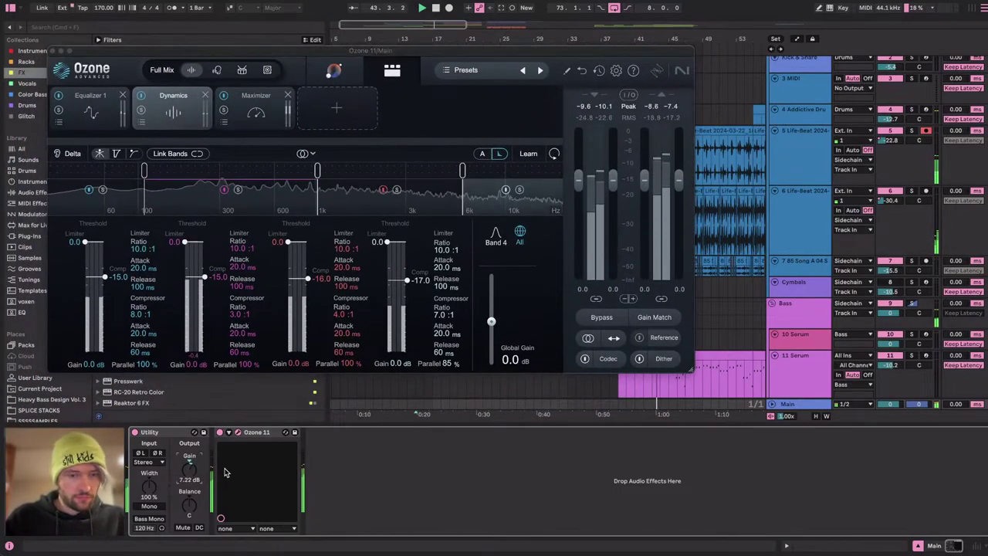
Play the arrangement through the drop from bar 65, then reopen the master's Ozone chain
key(m)
drag(551, 50, 528, 38)
scroll(716, 342, up, 3)
scroll(707, 342, down, 3)
scroll(707, 342, down, 3)
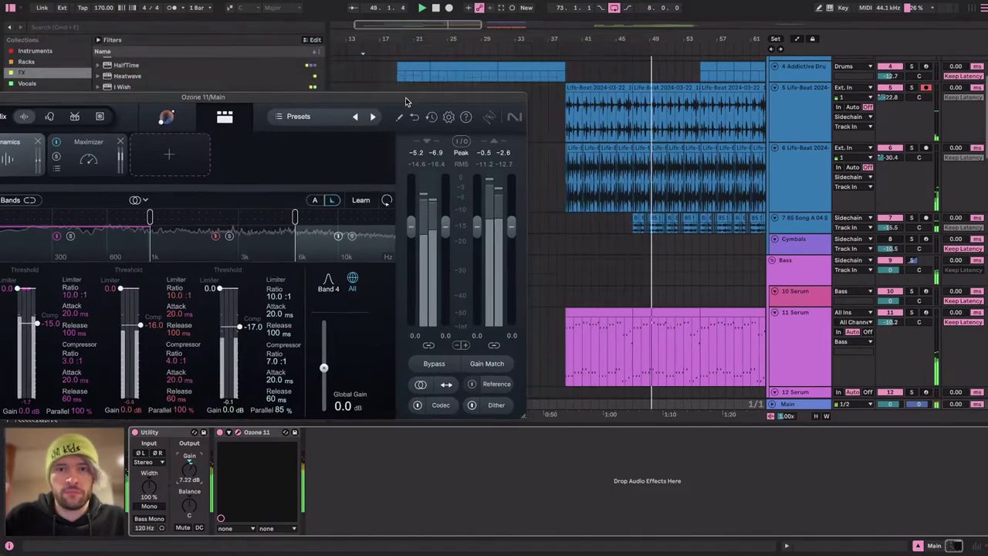
drag(432, 37, 250, 59)
scroll(640, 195, down, 3)
scroll(639, 304, down, 3)
scroll(649, 295, down, 3)
scroll(650, 295, down, 3)
scroll(650, 295, down, 3)
scroll(649, 295, up, 3)
scroll(617, 286, up, 3)
scroll(575, 274, up, 3)
scroll(575, 274, up, 3)
scroll(575, 274, up, 2)
drag(369, 66, 403, 56)
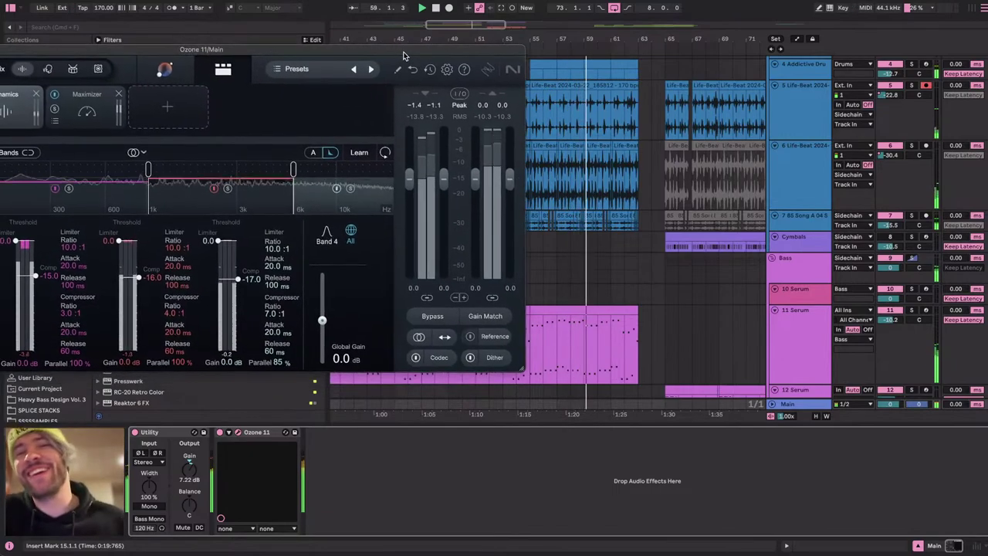
scroll(613, 141, up, 4)
scroll(613, 142, down, 5)
click(617, 105)
scroll(634, 112, down, 3)
scroll(634, 111, down, 6)
scroll(634, 111, down, 4)
scroll(634, 111, down, 3)
scroll(598, 96, up, 8)
click(801, 405)
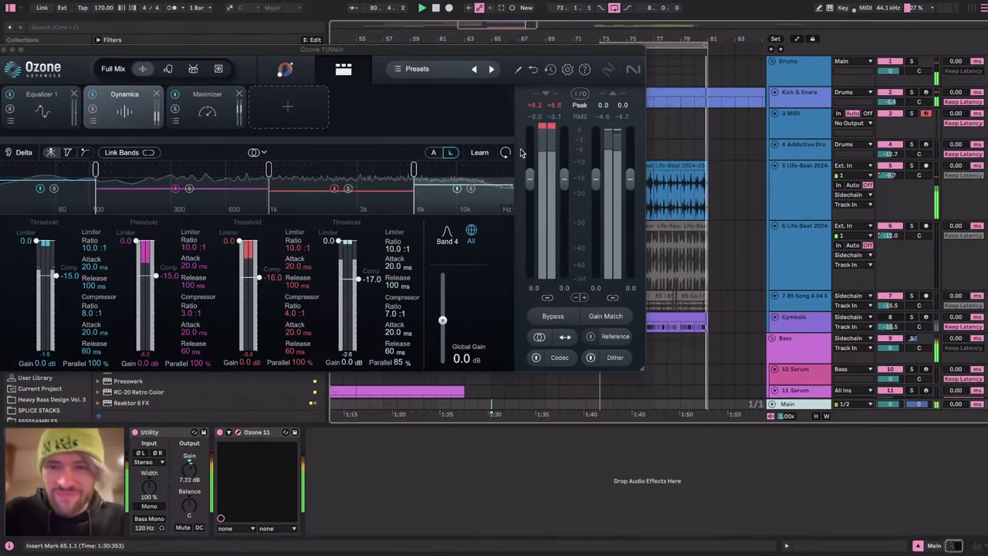
Switch to YouTube Studio's Stream health page showing excellent health and 871 viewers
key(ctrl+Right)
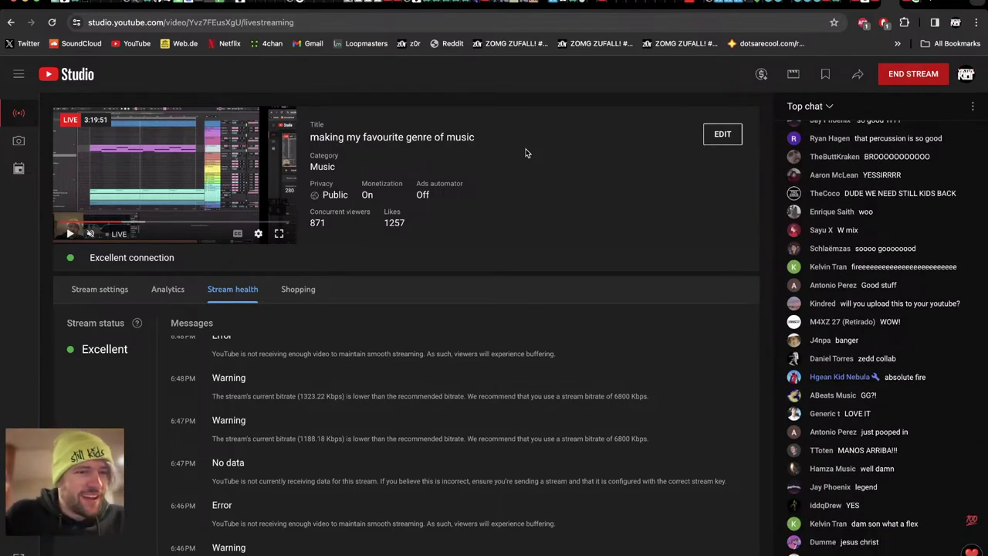
Return to Live, close the Ozone window and set the insert marker at bar 25
key(alt+Tab)
drag(24, 56, 85, 58)
click(66, 54)
scroll(553, 292, down, 5)
scroll(554, 292, down, 5)
scroll(554, 293, up, 10)
scroll(554, 293, up, 5)
mouse_move(542, 183)
mouse_down()
mouse_move(624, 160)
mouse_move(610, 97)
mouse_up()
scroll(520, 118, up, 2)
click(412, 99)
scroll(424, 187, down, 8)
scroll(424, 188, down, 3)
scroll(424, 187, up, 10)
click(424, 187)
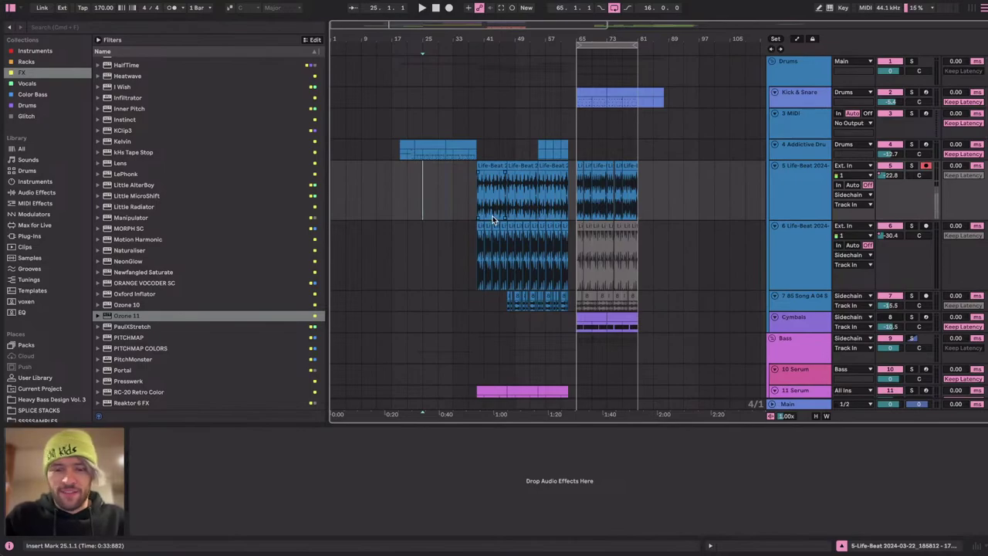